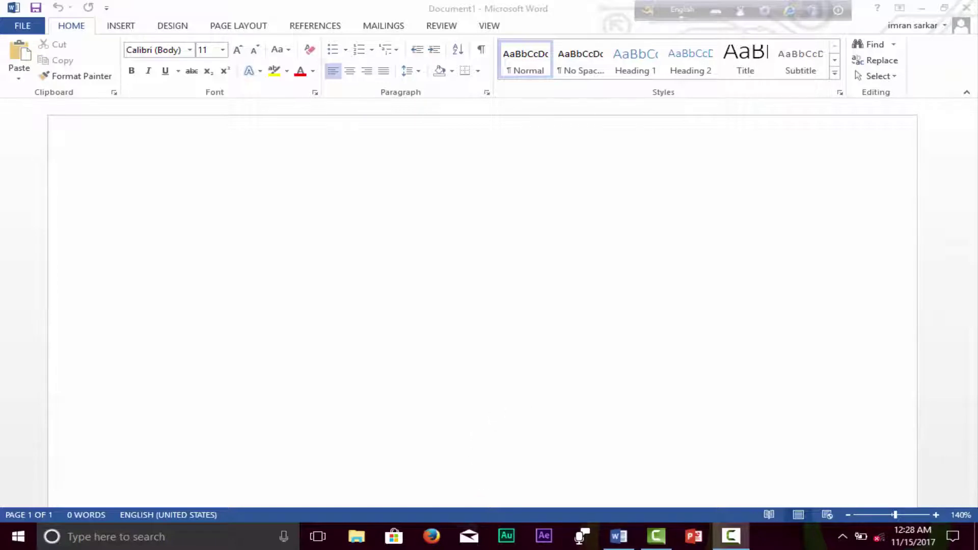
- Generate five Lorem ipsum sample paragraphs on the blank page with =lorem()
{"action": "left_click", "coordinate": [152, 212]}
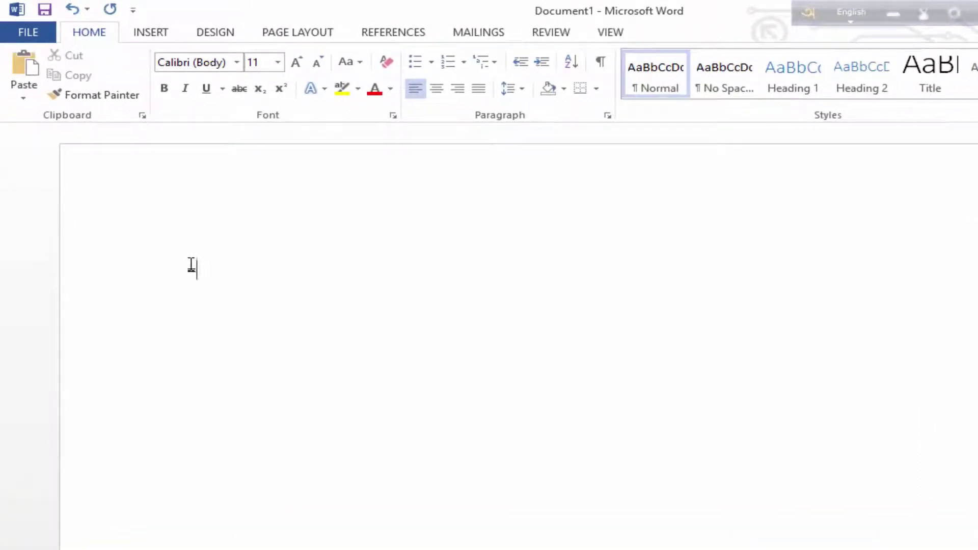
{"action": "type", "text": "b"}
{"action": "type", "text": "r"}
{"action": "type", "text": "e"}
{"action": "type", "text": "m"}
{"action": "type", "text": "()"}
{"action": "key", "text": "Return"}
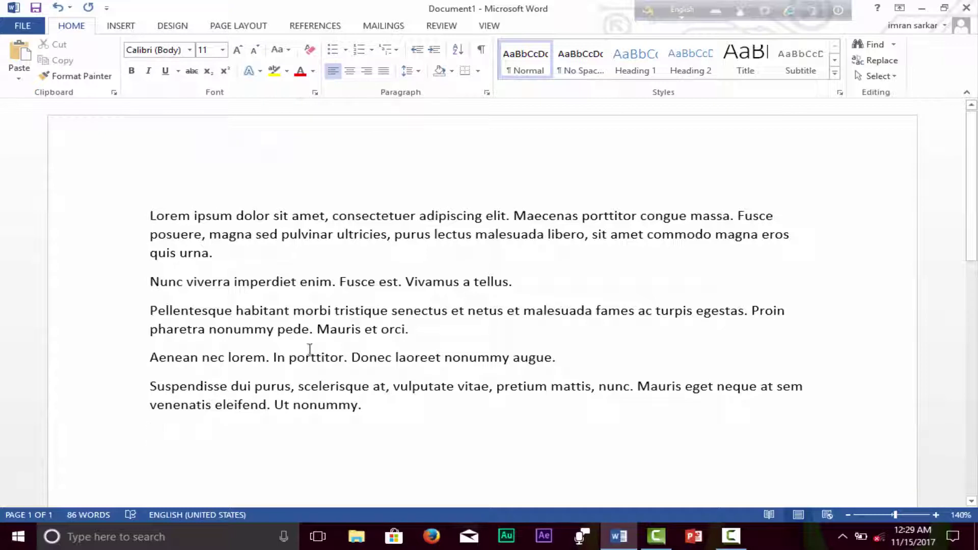
- Try Berlin Sans FB on the paragraphs and the empty line, then Adobe Arabic on the empty line
{"action": "left_click_drag", "start_coordinate": [365, 406], "coordinate": [149, 214]}
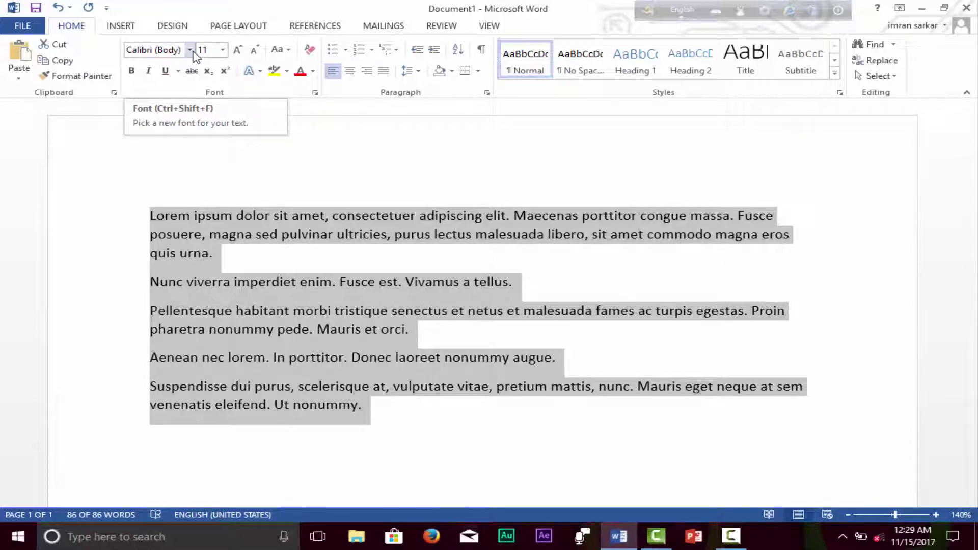
{"action": "left_click", "coordinate": [190, 49]}
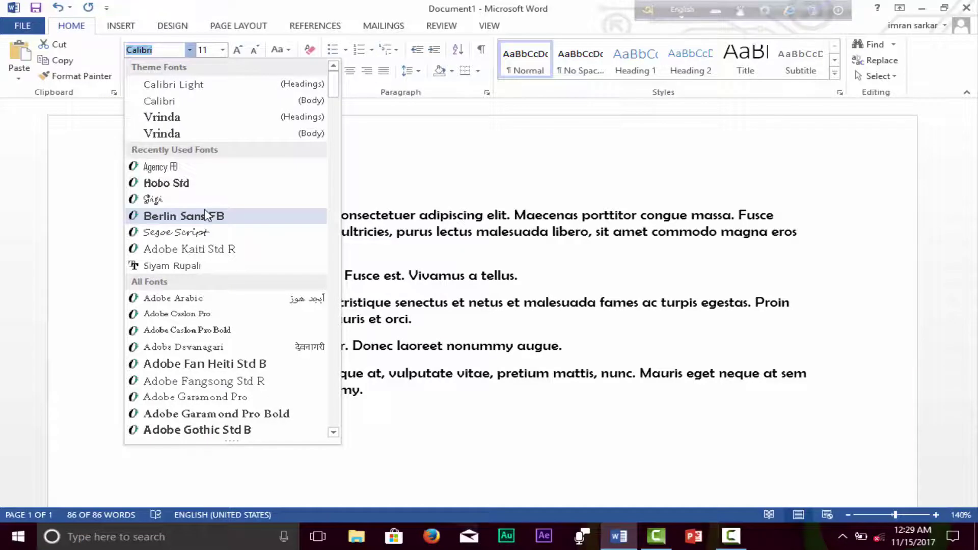
{"action": "left_click", "coordinate": [206, 216]}
{"action": "left_click", "coordinate": [179, 215]}
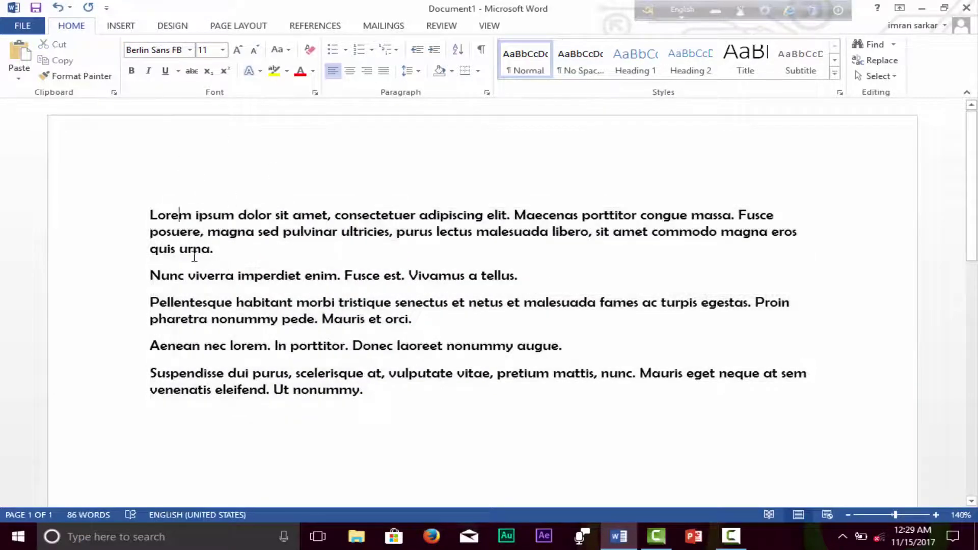
{"action": "left_click", "coordinate": [195, 418]}
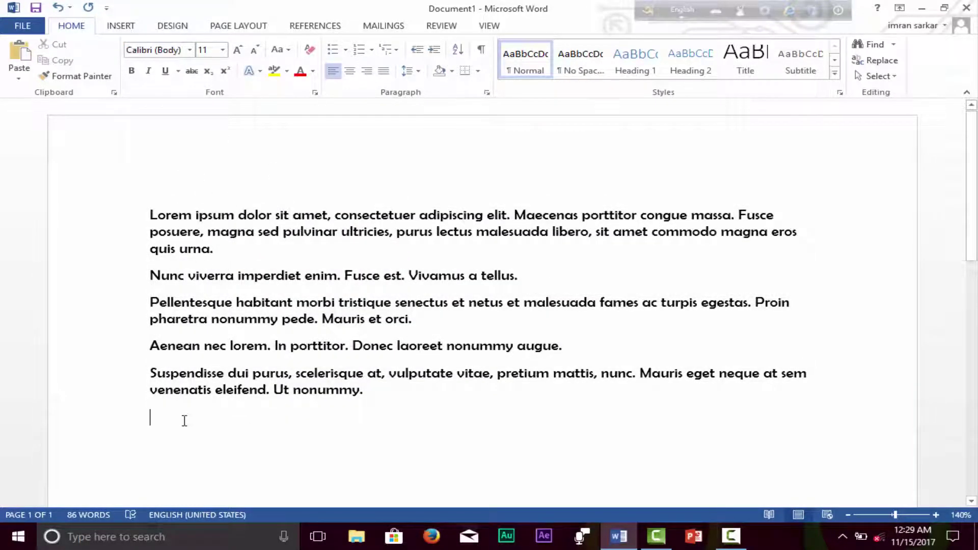
{"action": "left_click", "coordinate": [190, 50]}
{"action": "left_click", "coordinate": [158, 166]}
{"action": "left_click", "coordinate": [190, 50]}
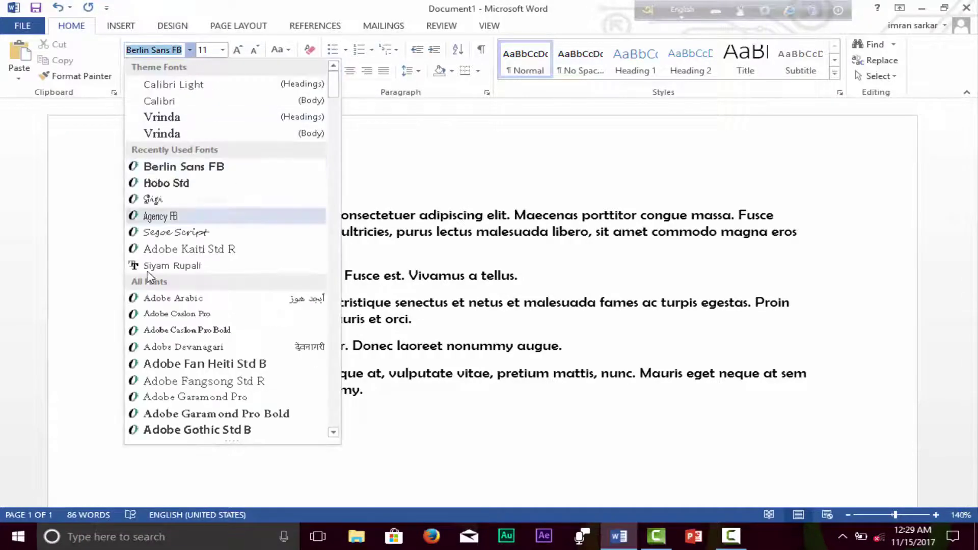
{"action": "left_click", "coordinate": [153, 298]}
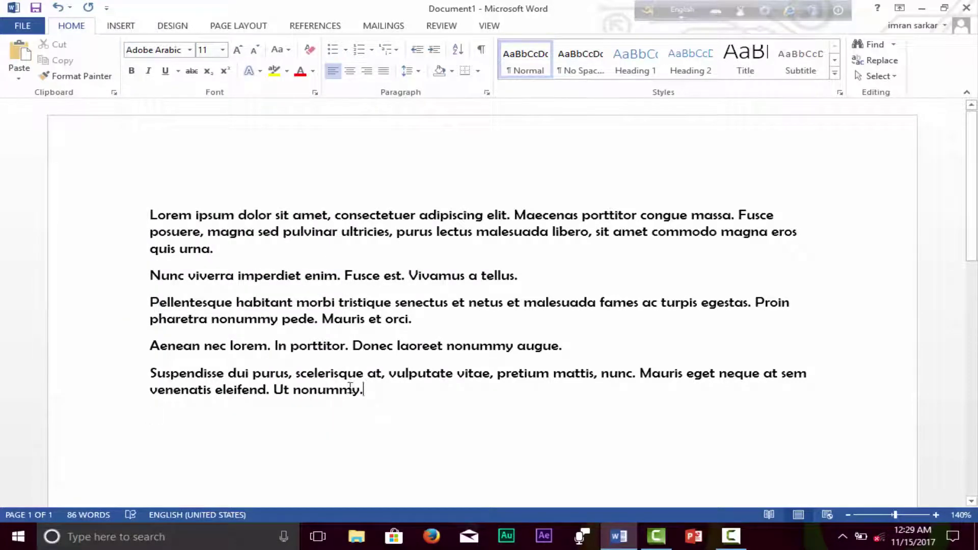
- Select all the Lorem ipsum paragraphs and set them in Agency FB
{"action": "left_click_drag", "start_coordinate": [368, 400], "coordinate": [157, 206]}
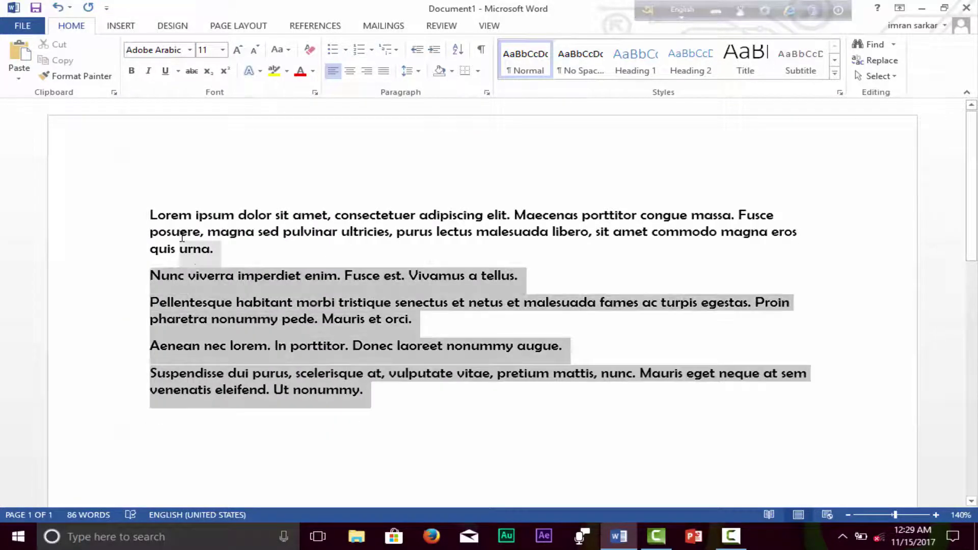
{"action": "left_click", "coordinate": [189, 50]}
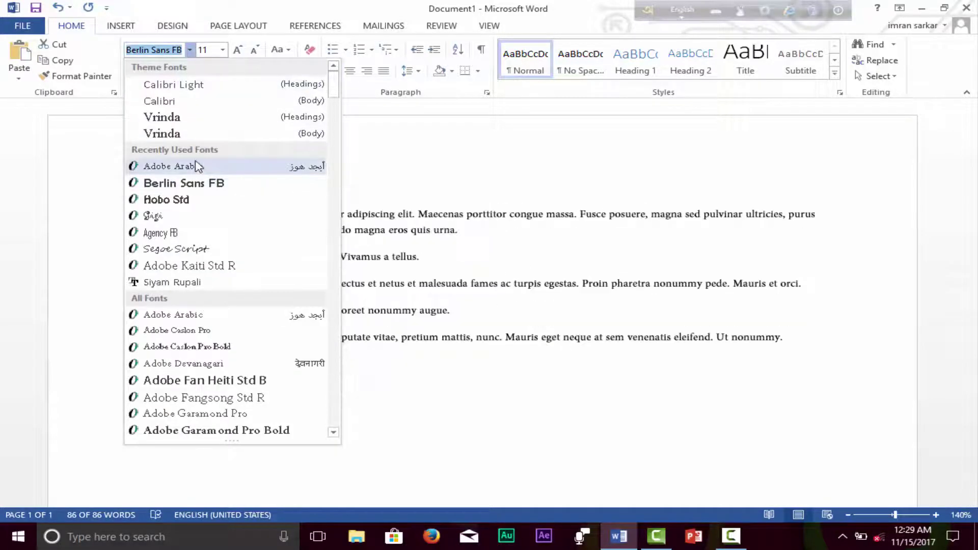
{"action": "left_click", "coordinate": [158, 232]}
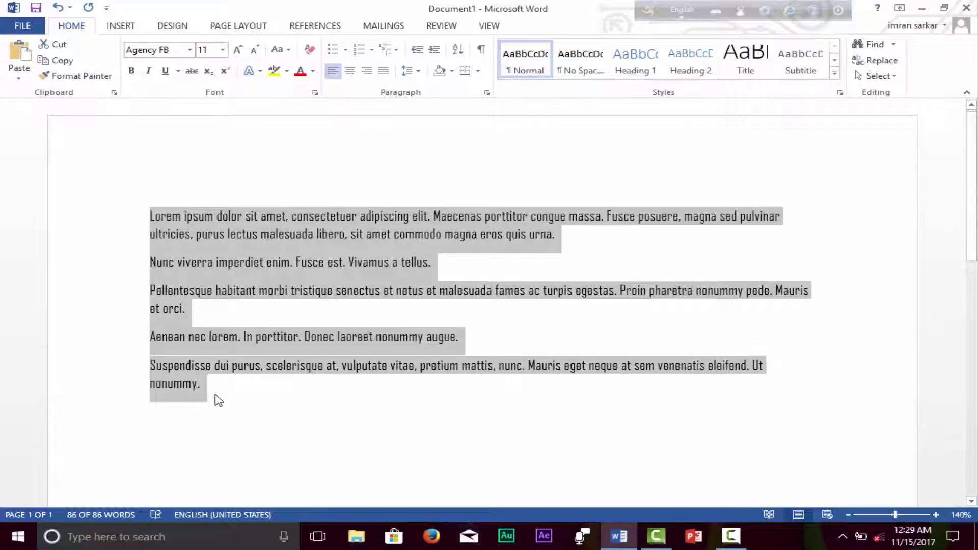
- Set the selected text to 16 pt, then shrink it step by step down to 11 pt
{"action": "left_click", "coordinate": [223, 51]}
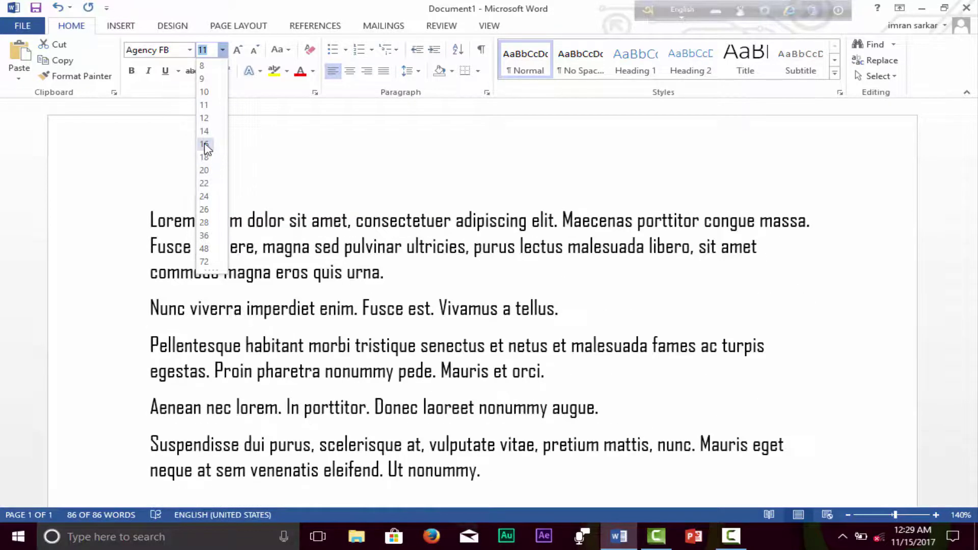
{"action": "left_click", "coordinate": [204, 144]}
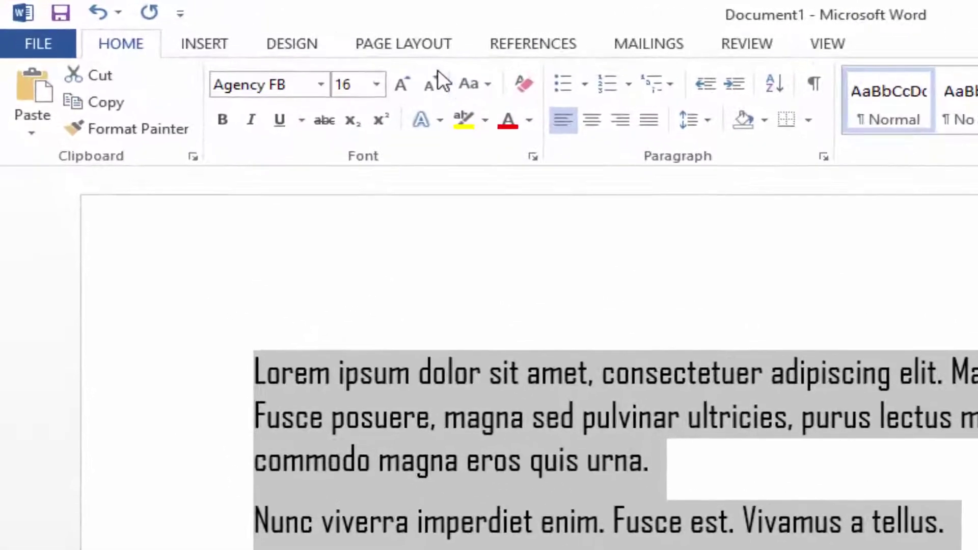
{"action": "left_click", "coordinate": [257, 55]}
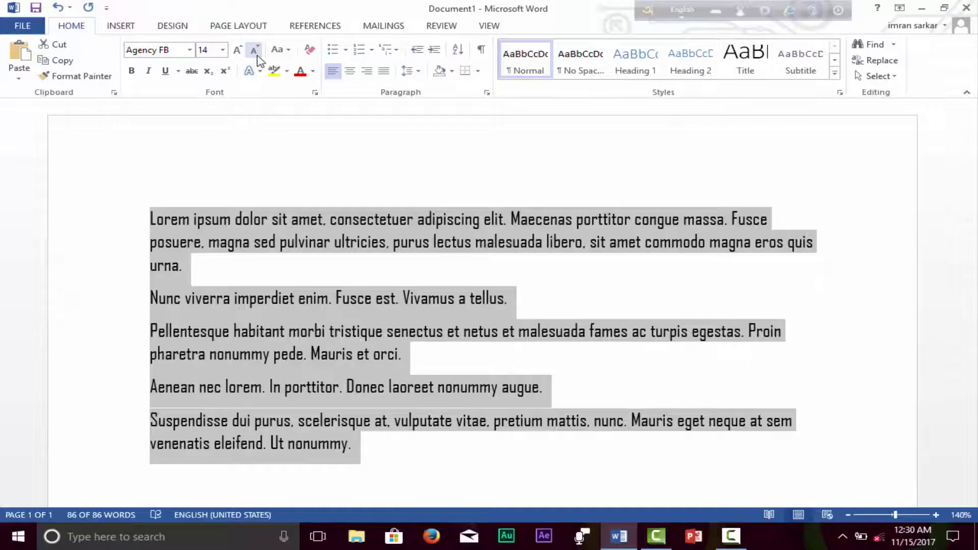
{"action": "left_click", "coordinate": [257, 55]}
{"action": "left_click", "coordinate": [255, 51]}
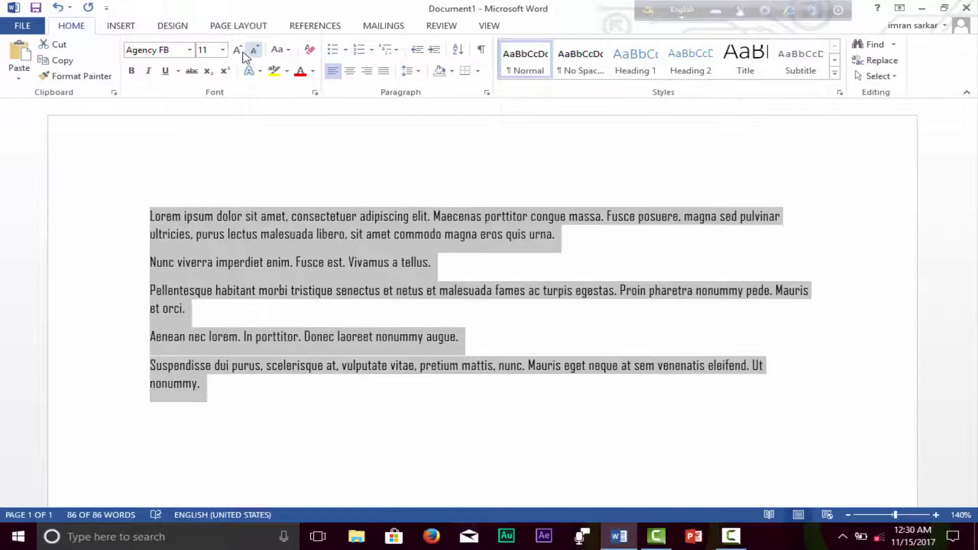
- Grow the text back through 12 and 14 pt to 16 pt, keeping 16 in the size list
{"action": "left_click", "coordinate": [239, 50]}
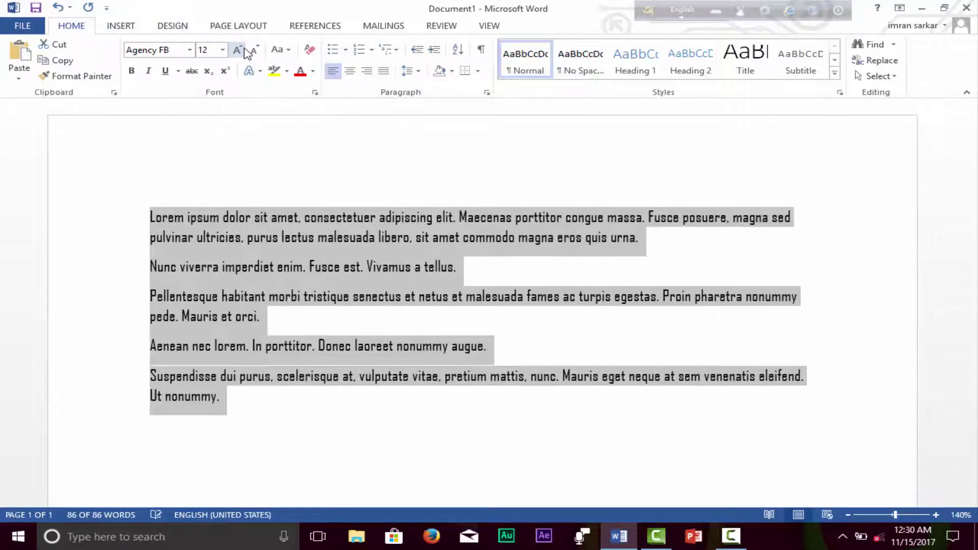
{"action": "left_click", "coordinate": [239, 50]}
{"action": "left_click", "coordinate": [239, 50]}
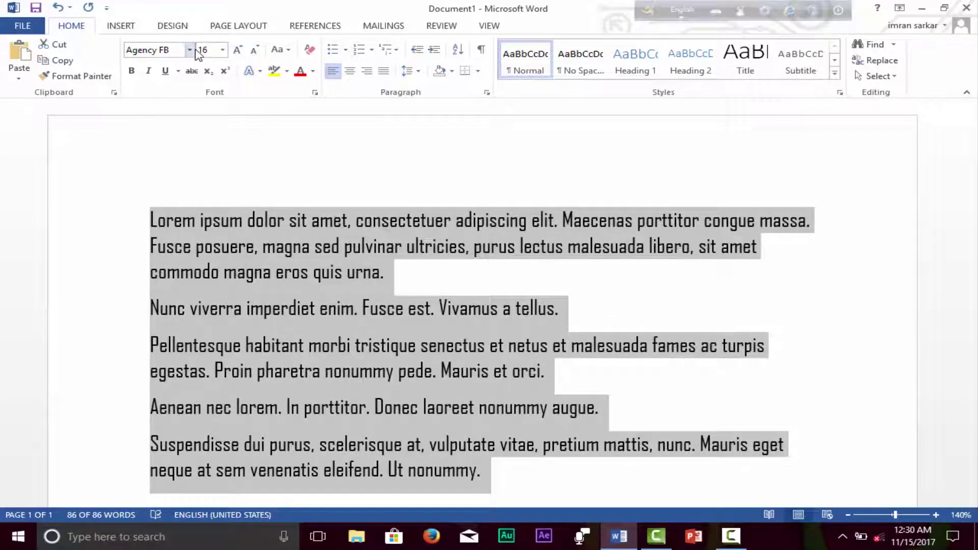
{"action": "left_click", "coordinate": [223, 49]}
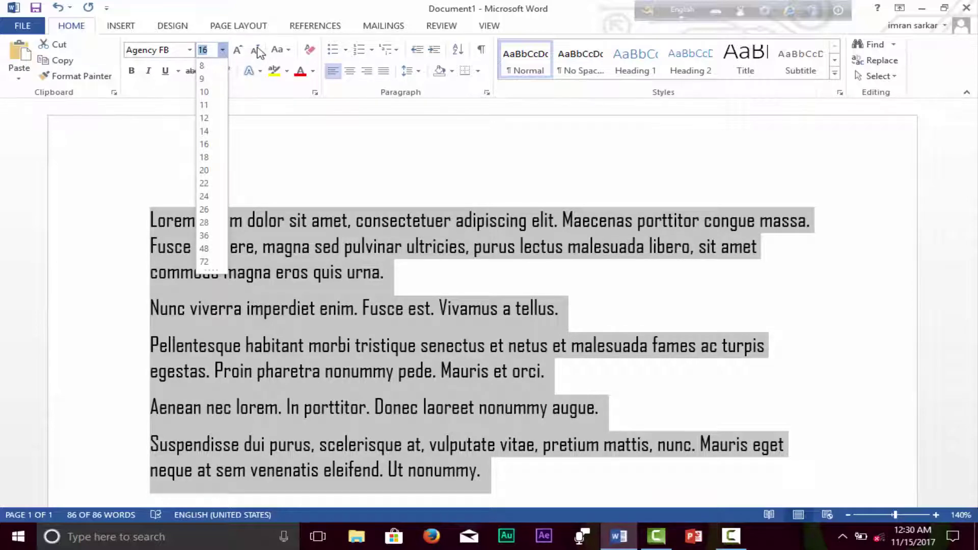
{"action": "left_click", "coordinate": [247, 219]}
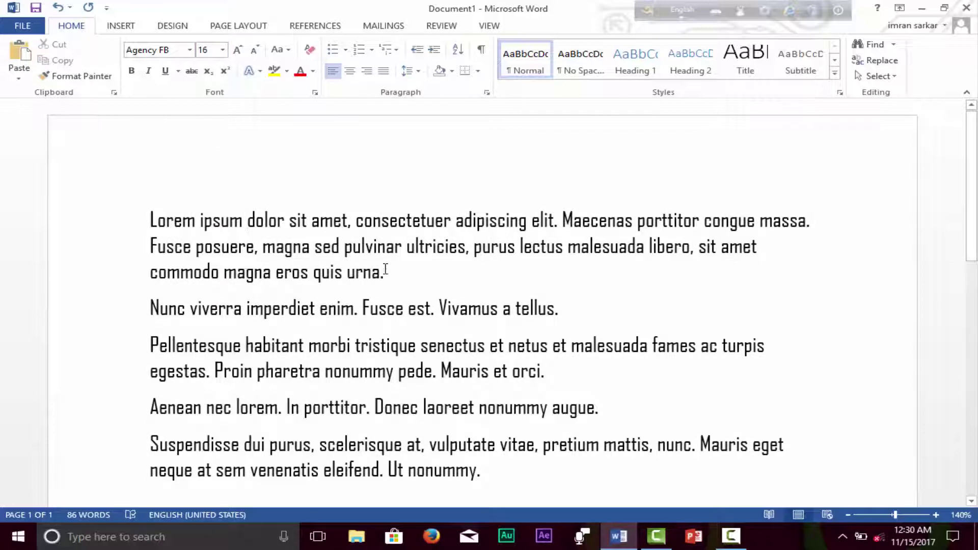
{"action": "left_click_drag", "start_coordinate": [383, 271], "coordinate": [154, 220]}
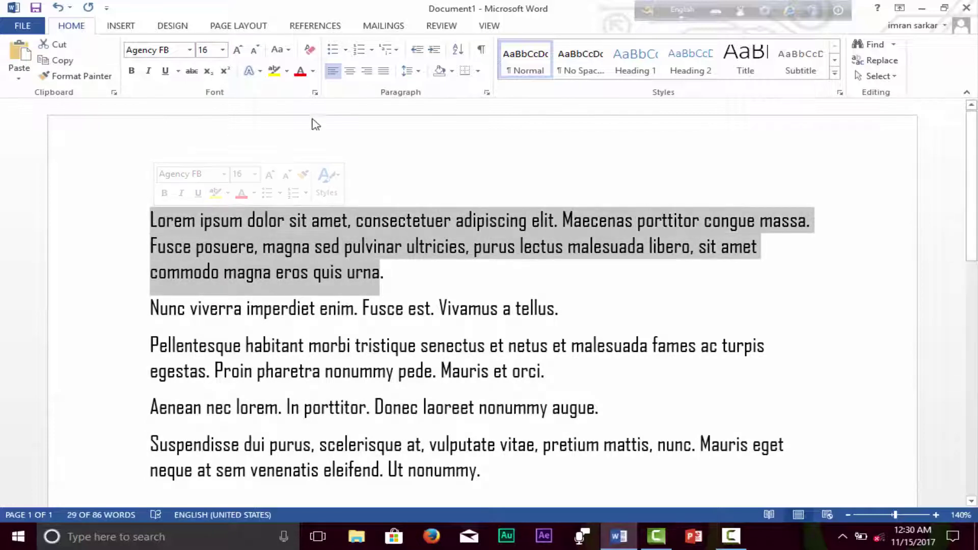
{"action": "left_click", "coordinate": [378, 246]}
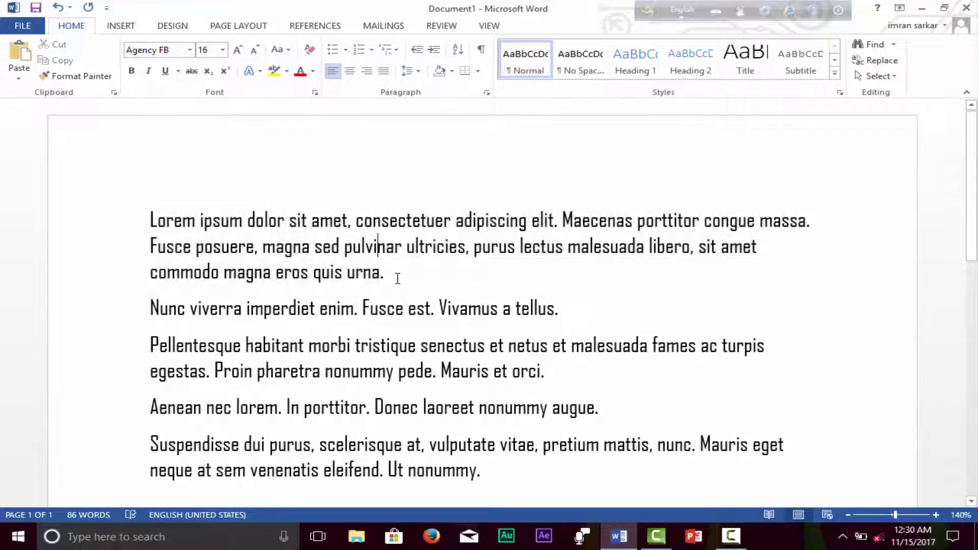
{"action": "left_click_drag", "start_coordinate": [387, 275], "coordinate": [176, 226]}
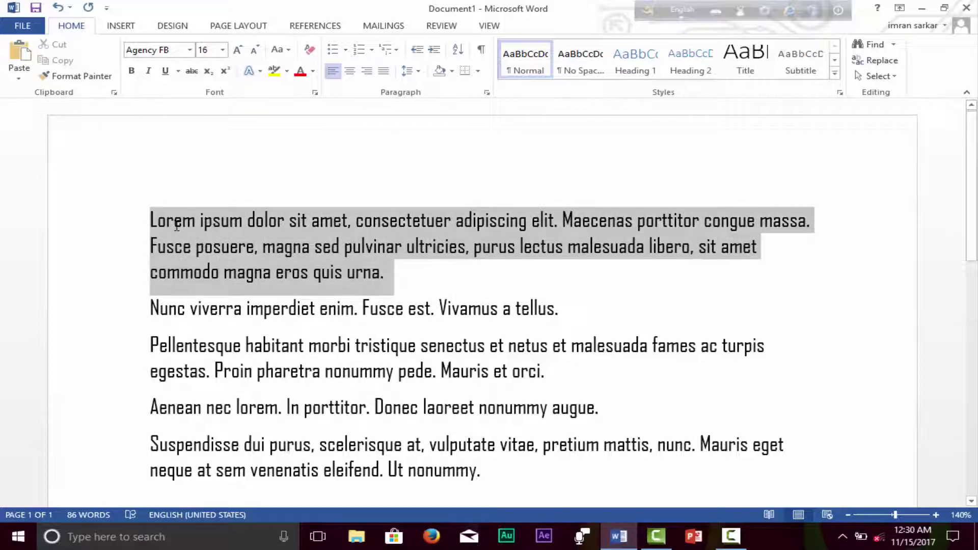
{"action": "left_click", "coordinate": [191, 50]}
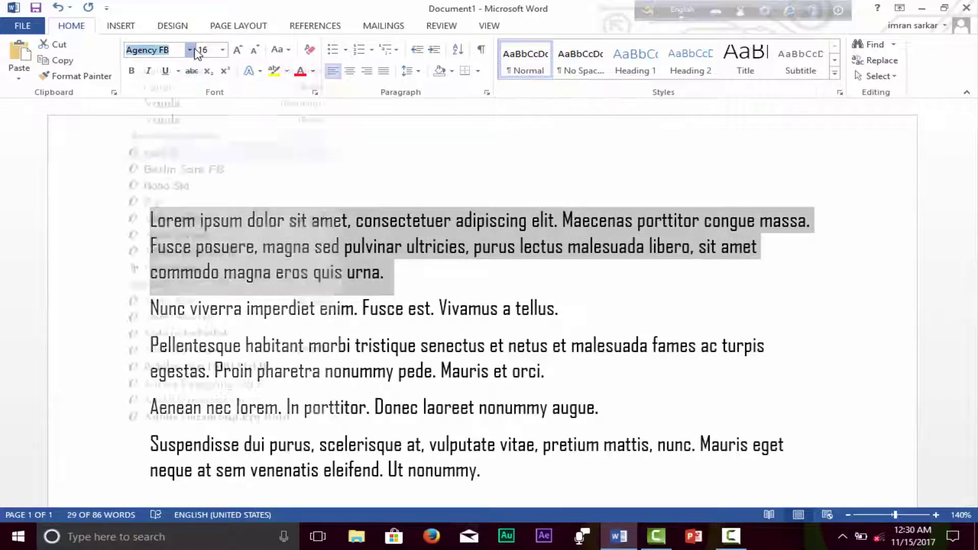
{"action": "left_click", "coordinate": [163, 114]}
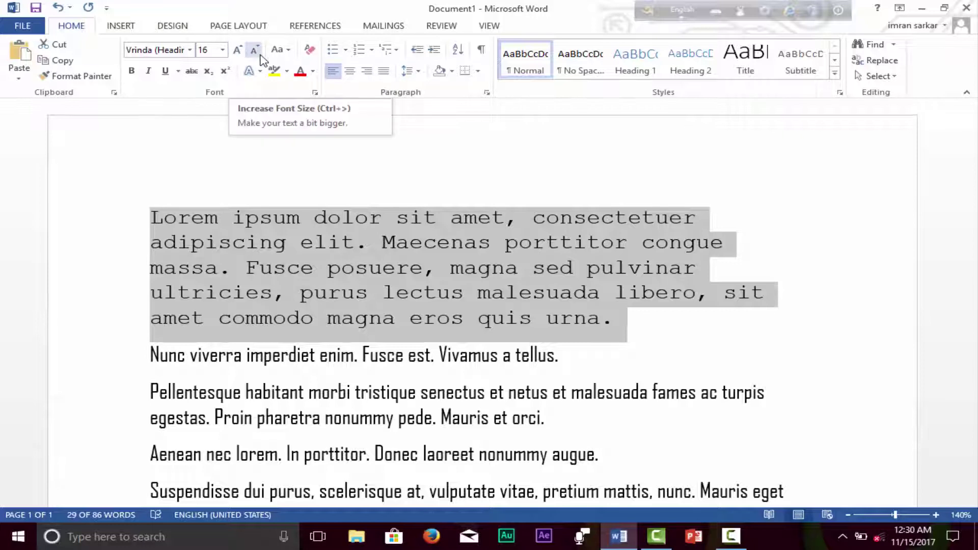
{"action": "key", "text": "ctrl+z"}
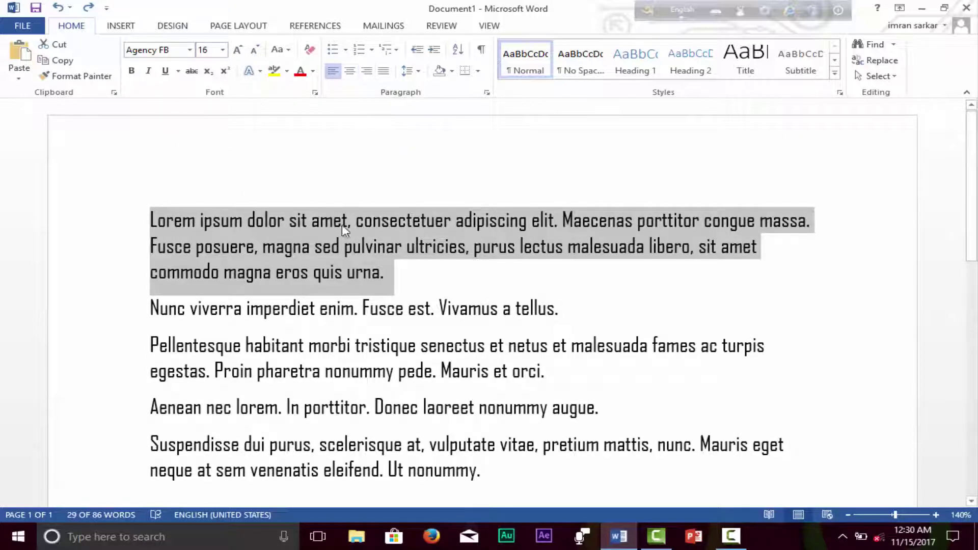
{"action": "scroll", "coordinate": [343, 230], "scroll_direction": "down", "scroll_amount": 2}
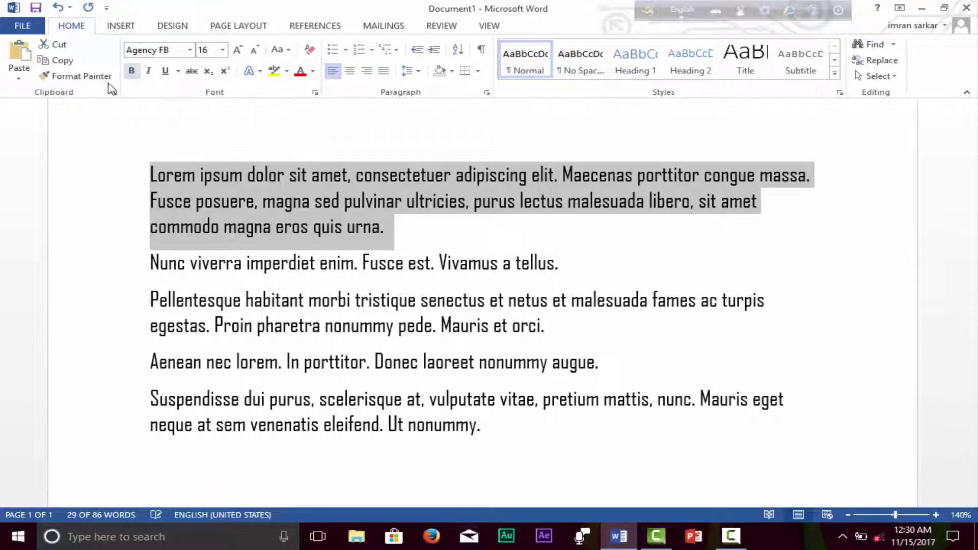
- Bold the first paragraph, then undo and redo the bold to compare
{"action": "left_click", "coordinate": [131, 75]}
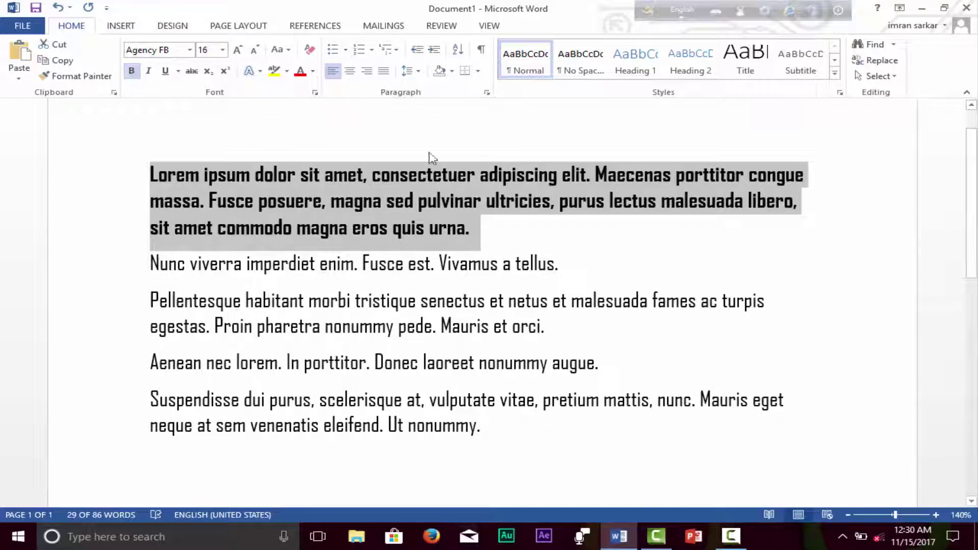
{"action": "left_click", "coordinate": [487, 229]}
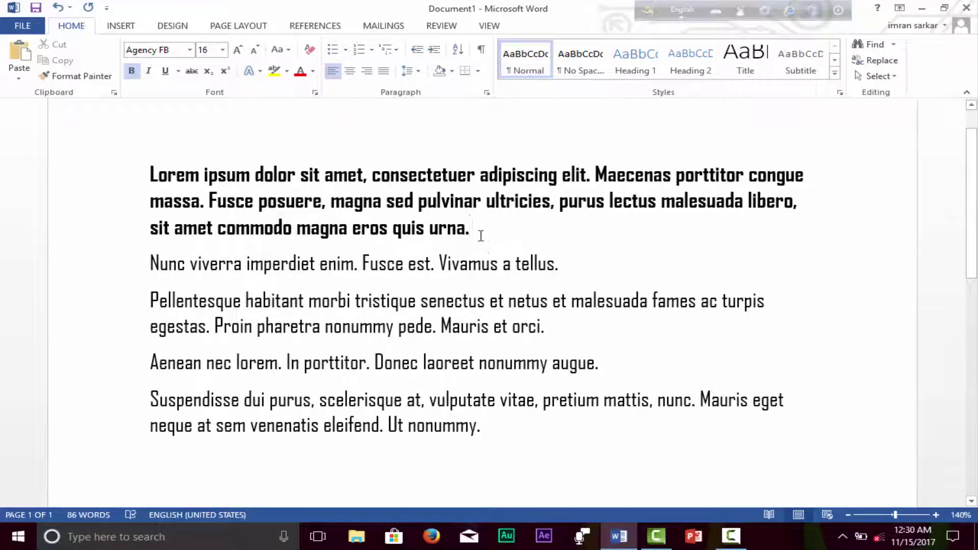
{"action": "key", "text": "ctrl+z"}
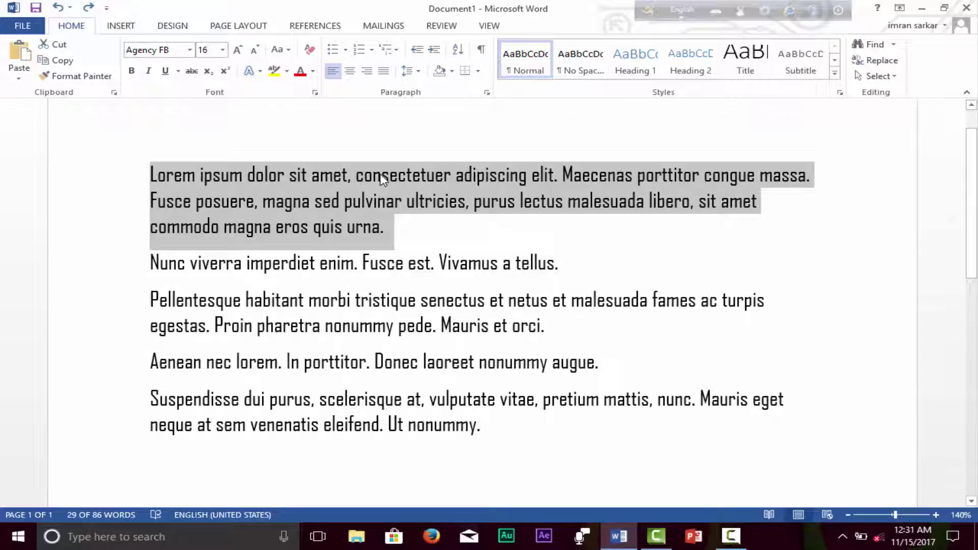
{"action": "key", "text": "ctrl+y"}
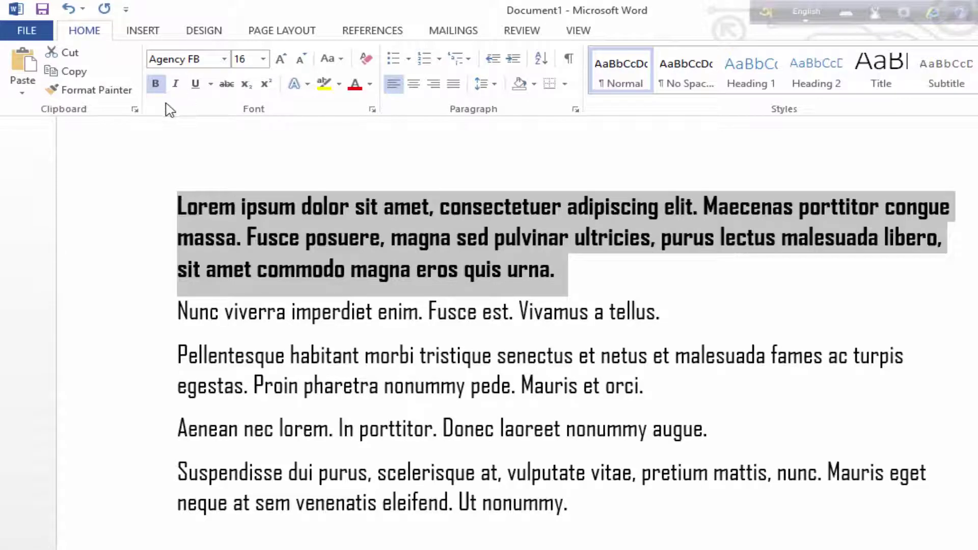
- Add italic and underline to the first paragraph, changing the underline from double to wavy
{"action": "left_click", "coordinate": [176, 84]}
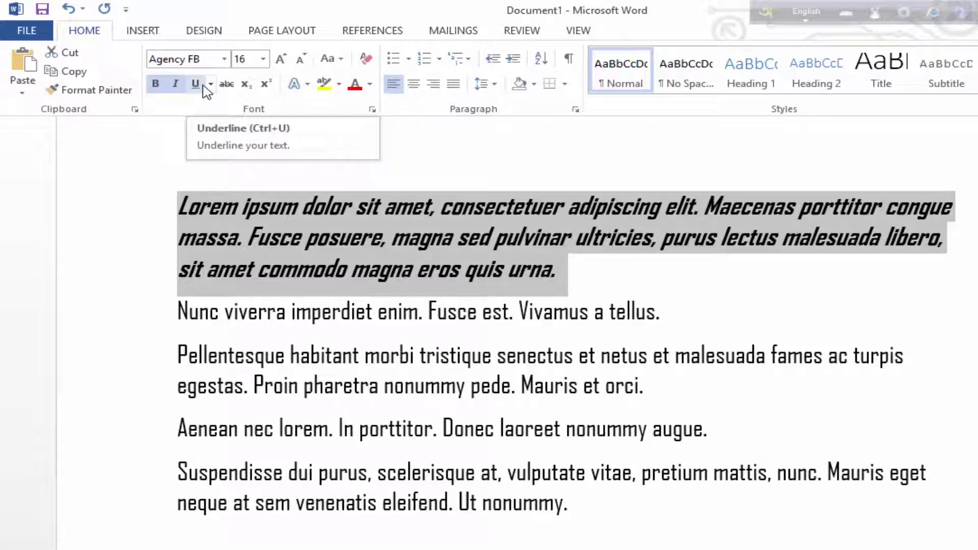
{"action": "left_click", "coordinate": [203, 85]}
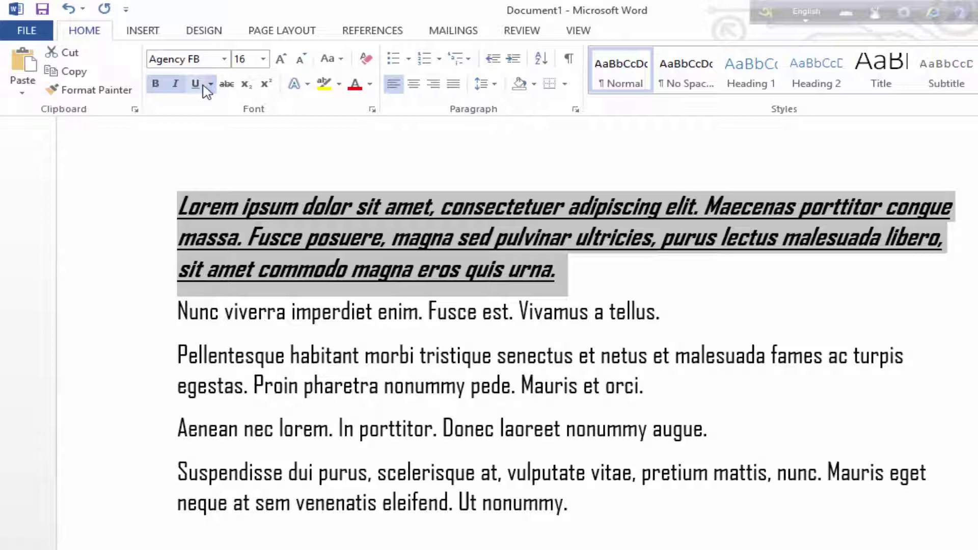
{"action": "left_click", "coordinate": [210, 85]}
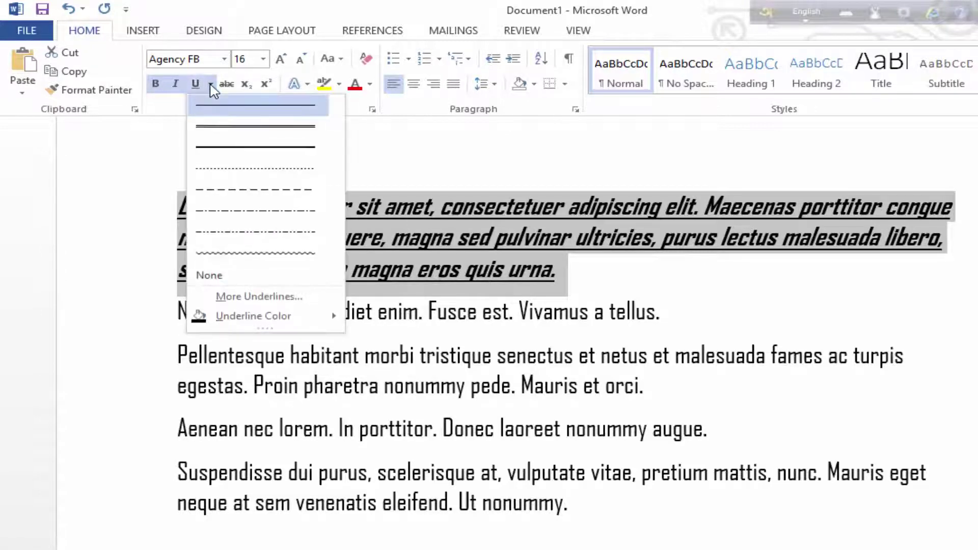
{"action": "left_click", "coordinate": [229, 132]}
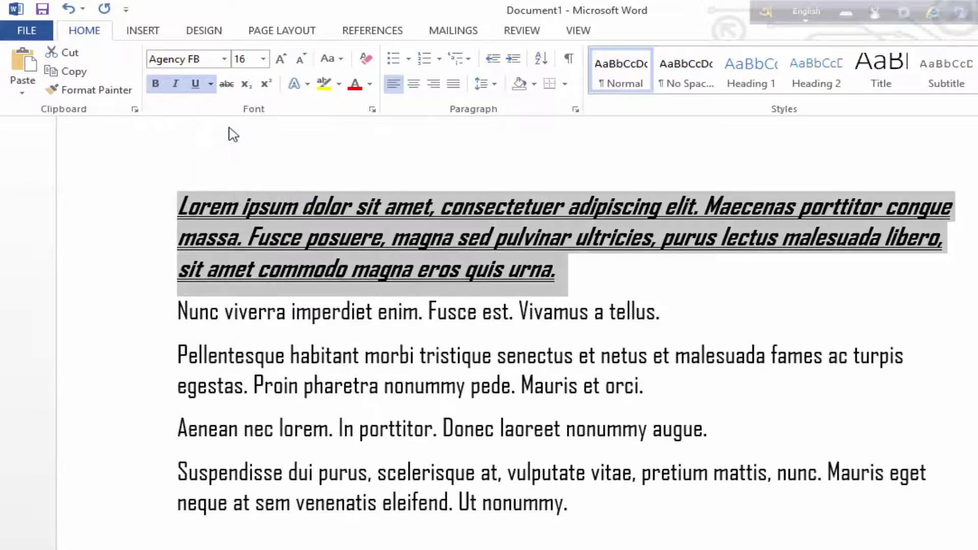
{"action": "left_click", "coordinate": [210, 84]}
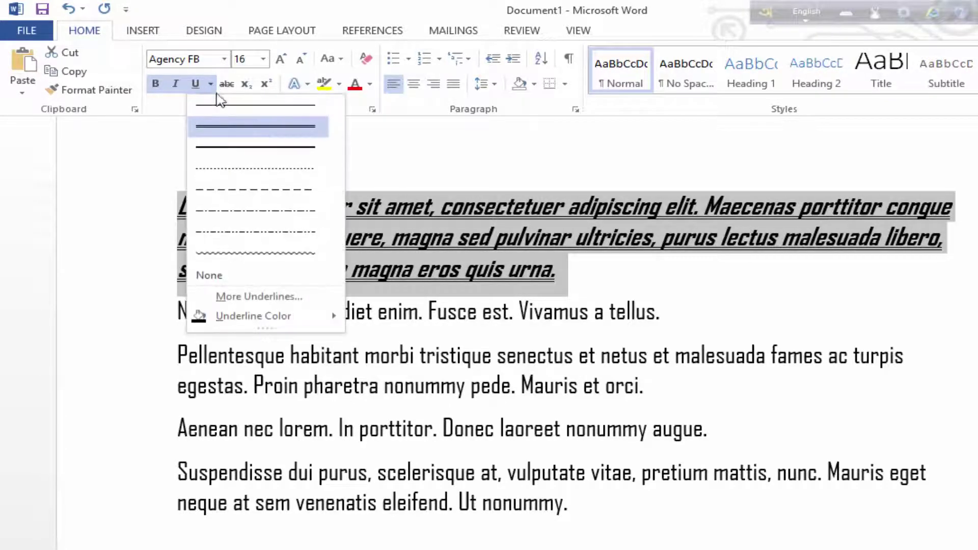
{"action": "left_click", "coordinate": [236, 252]}
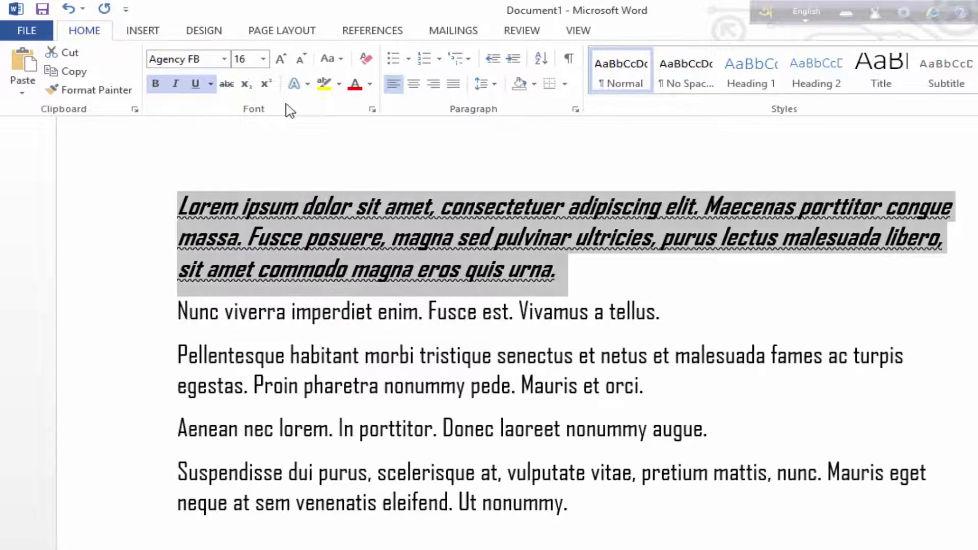
- Strike through the first paragraph, then clear all its formatting back to Calibri 11
{"action": "left_click", "coordinate": [227, 84]}
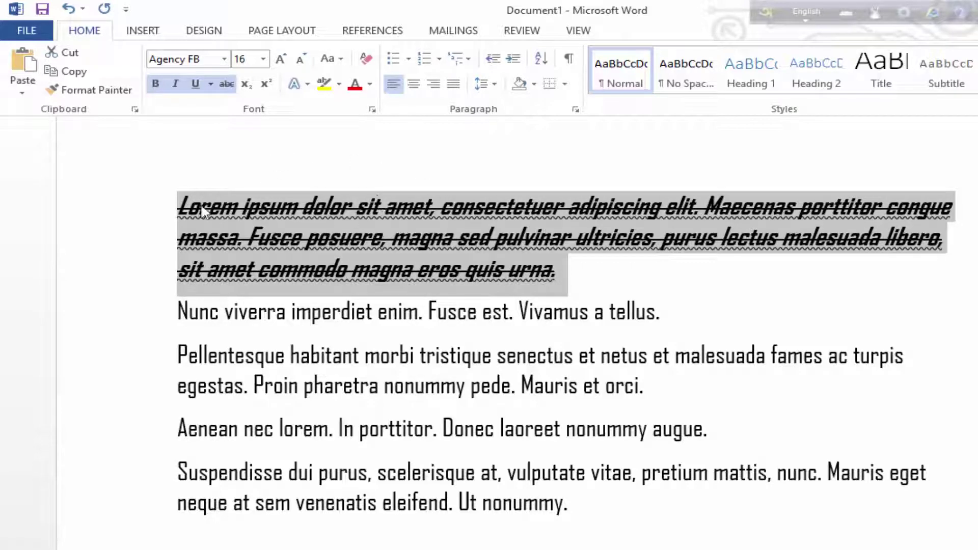
{"action": "left_click", "coordinate": [367, 59]}
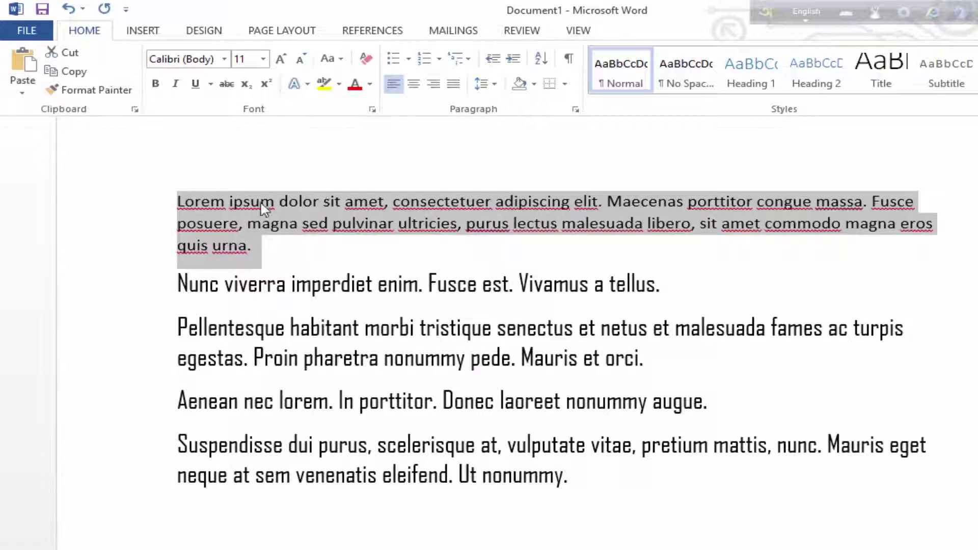
{"action": "left_click", "coordinate": [285, 266]}
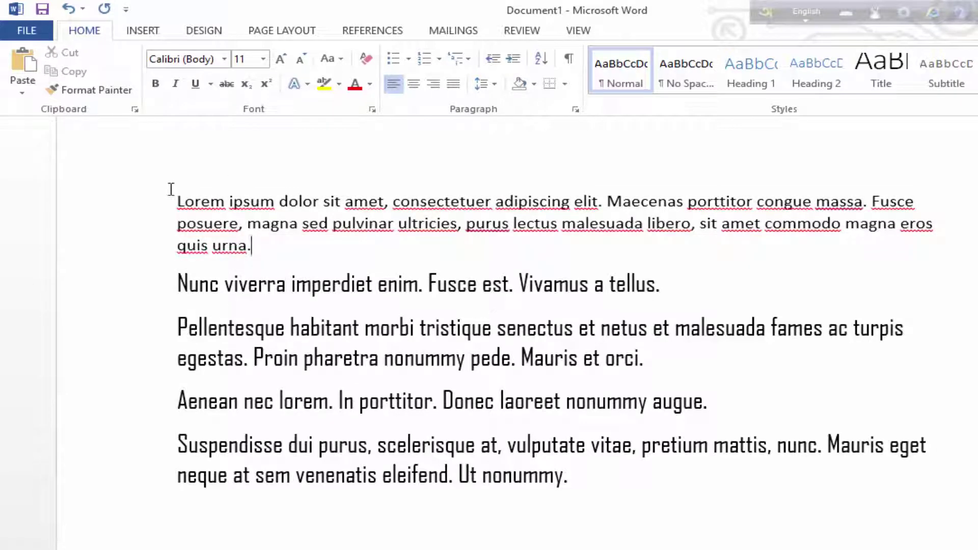